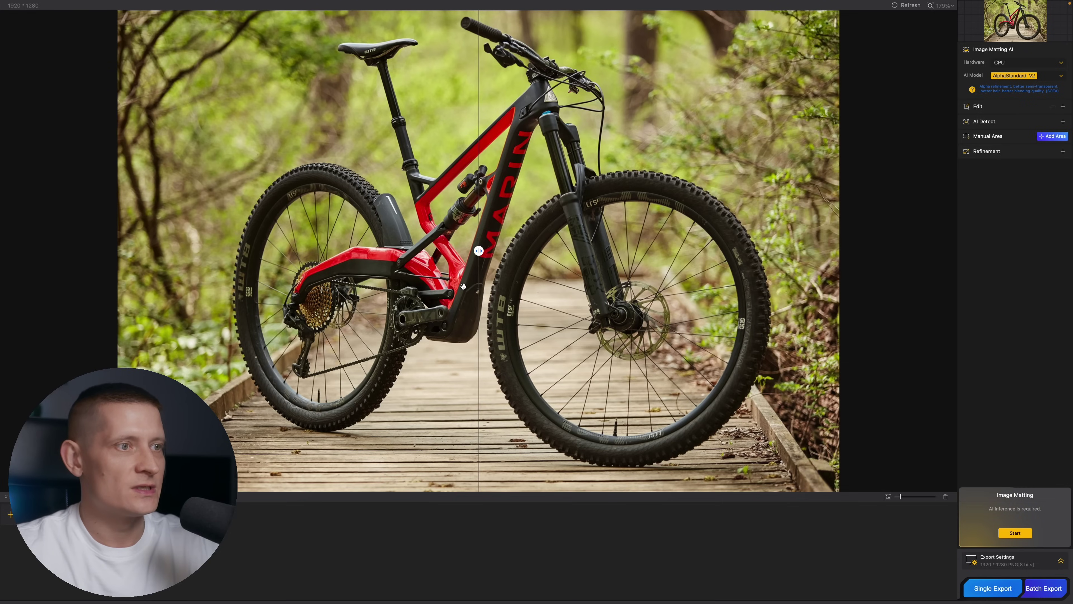
Scroll over the loaded 1920 × 1280 mountain bike photo on the canvas.
{"action": "scroll", "coordinate": [463, 287], "scroll_direction": "down", "scroll_amount": 2}
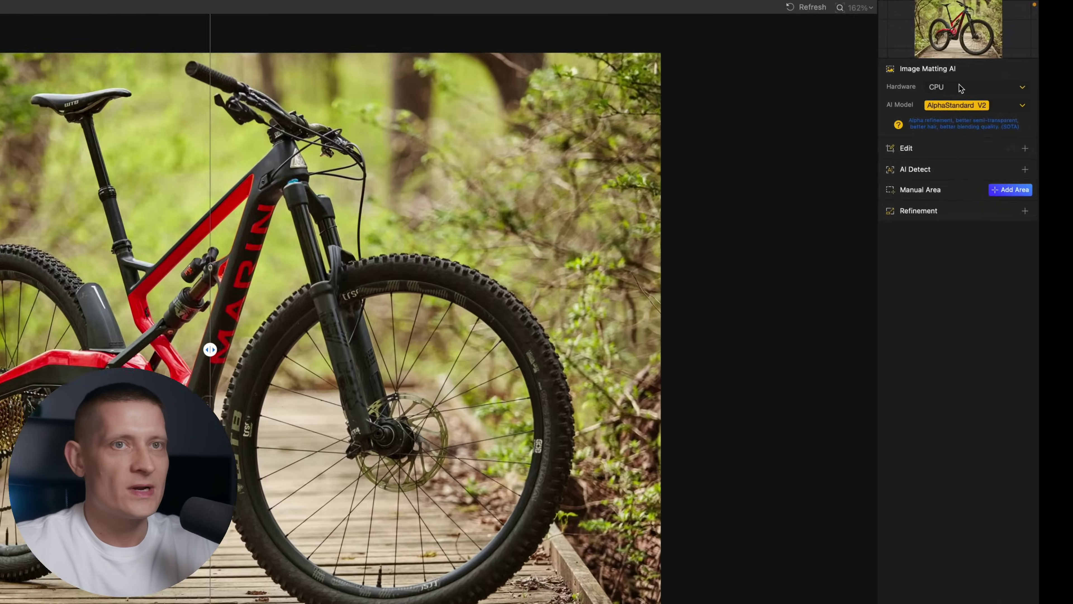
Switch processing hardware to GPU, keeping AlphaStandard V2 as the AI model.
{"action": "left_click", "coordinate": [1017, 62]}
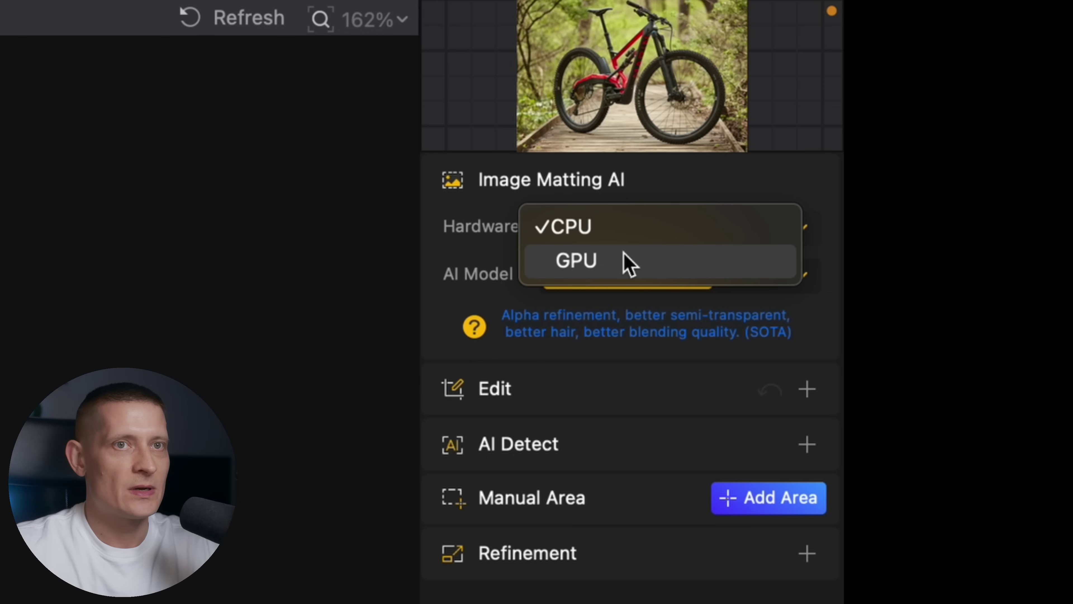
{"action": "left_click", "coordinate": [629, 263]}
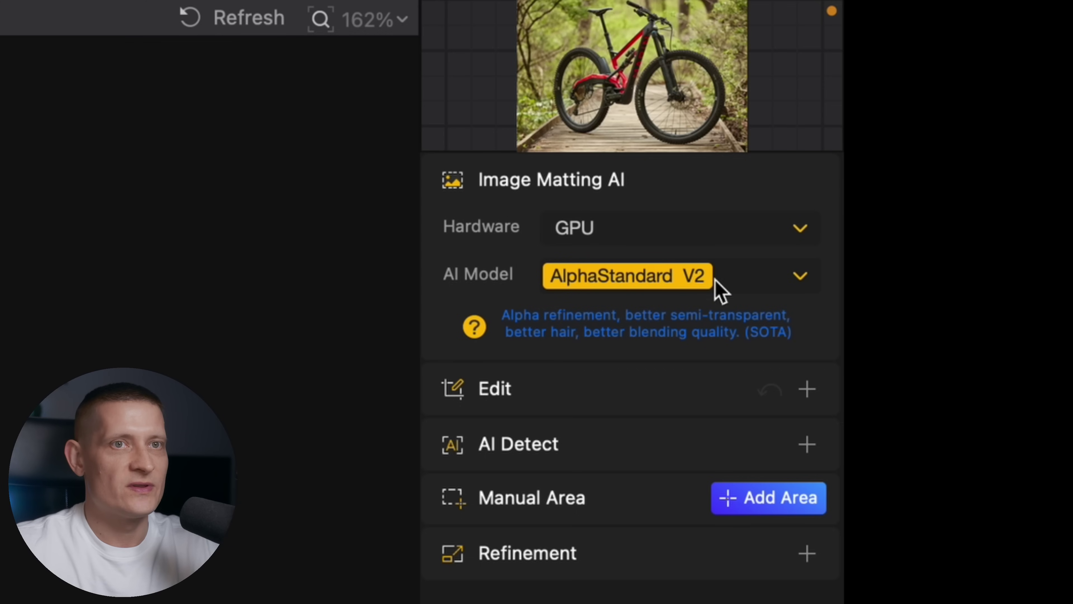
{"action": "left_click", "coordinate": [565, 295]}
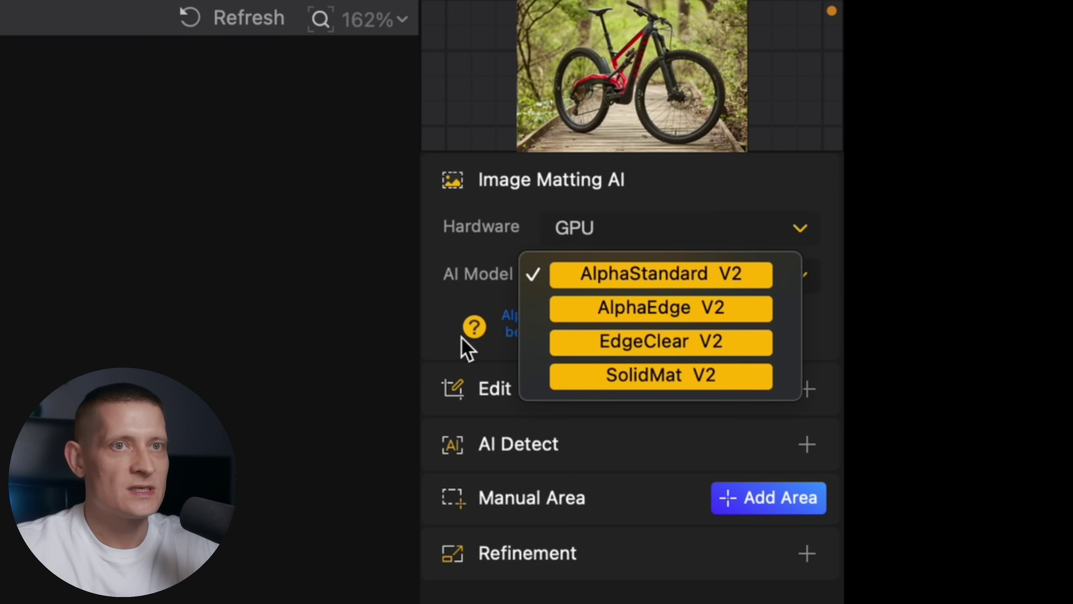
{"action": "left_click", "coordinate": [476, 334]}
Review the four AI model descriptions, then expand the enhance, rotate and crop options.
{"action": "left_click", "coordinate": [475, 327]}
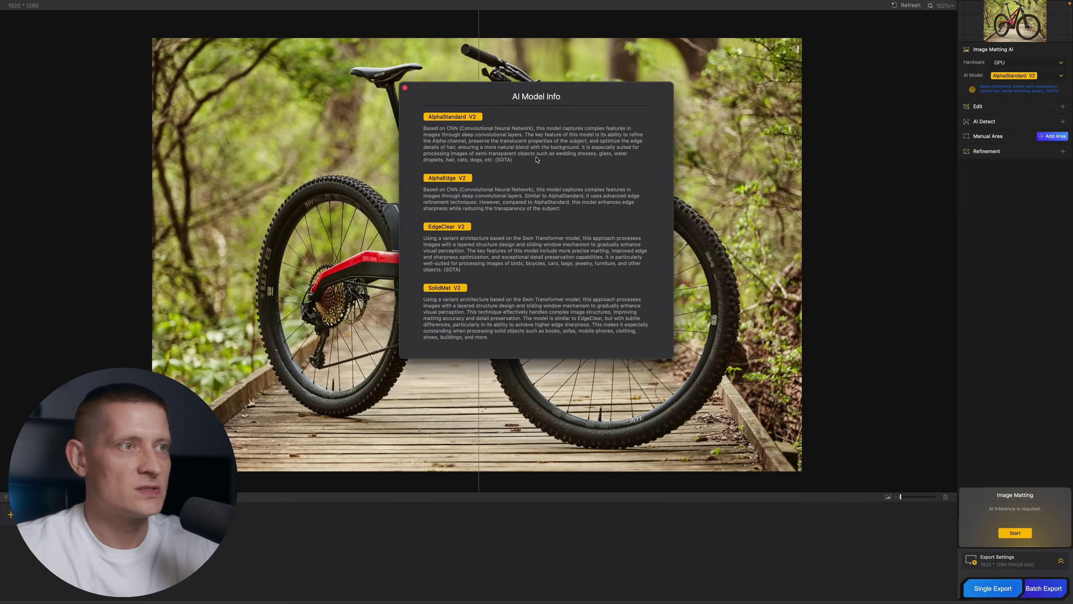
{"action": "key", "text": "Escape"}
{"action": "left_click", "coordinate": [984, 107]}
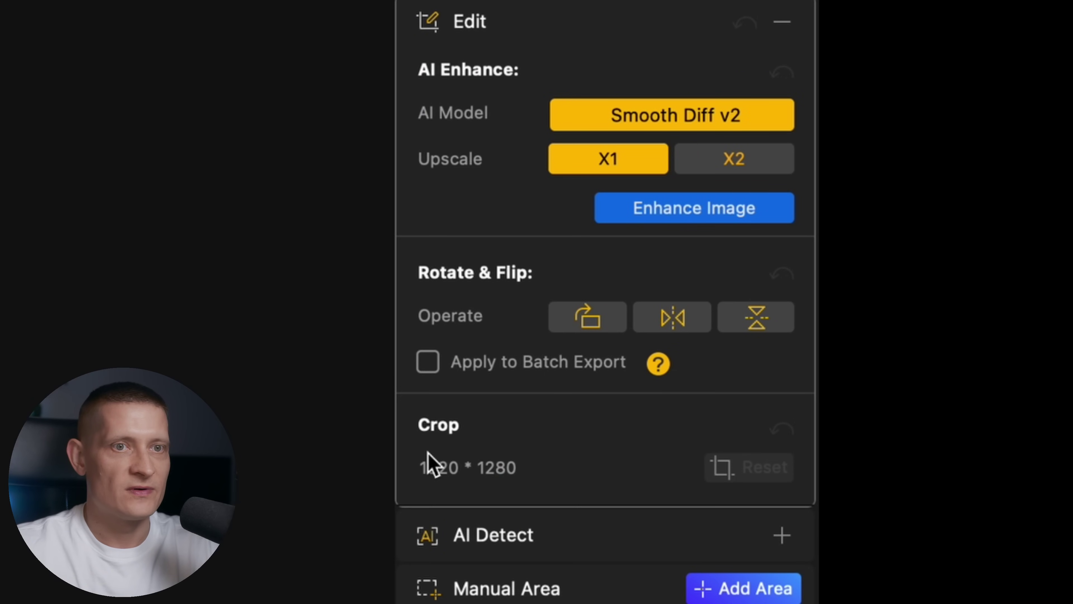
Collapse the Edit section and start AI Detect on the photo.
{"action": "left_click", "coordinate": [481, 21]}
{"action": "left_click", "coordinate": [509, 86]}
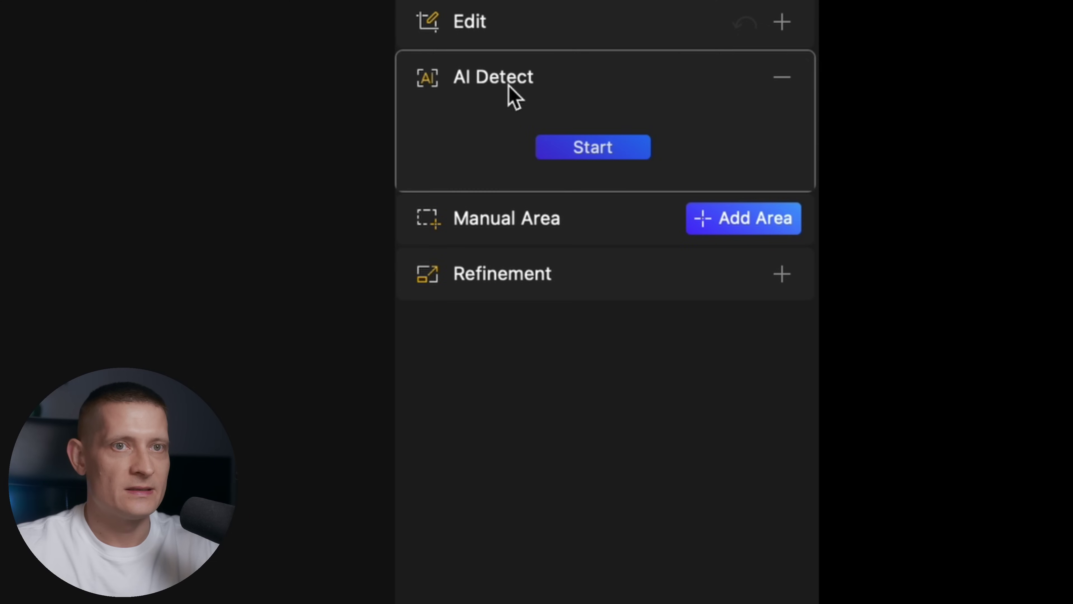
{"action": "left_click", "coordinate": [579, 146]}
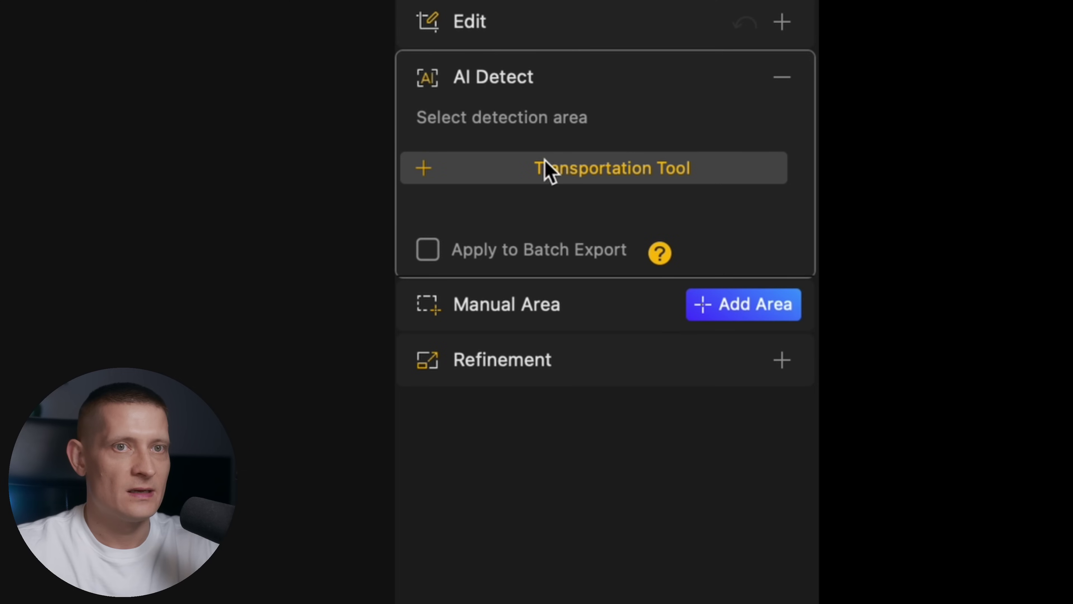
Choose Transportation Tool, mark a manual area near the top-left, and expand Refinement.
{"action": "left_click", "coordinate": [558, 170]}
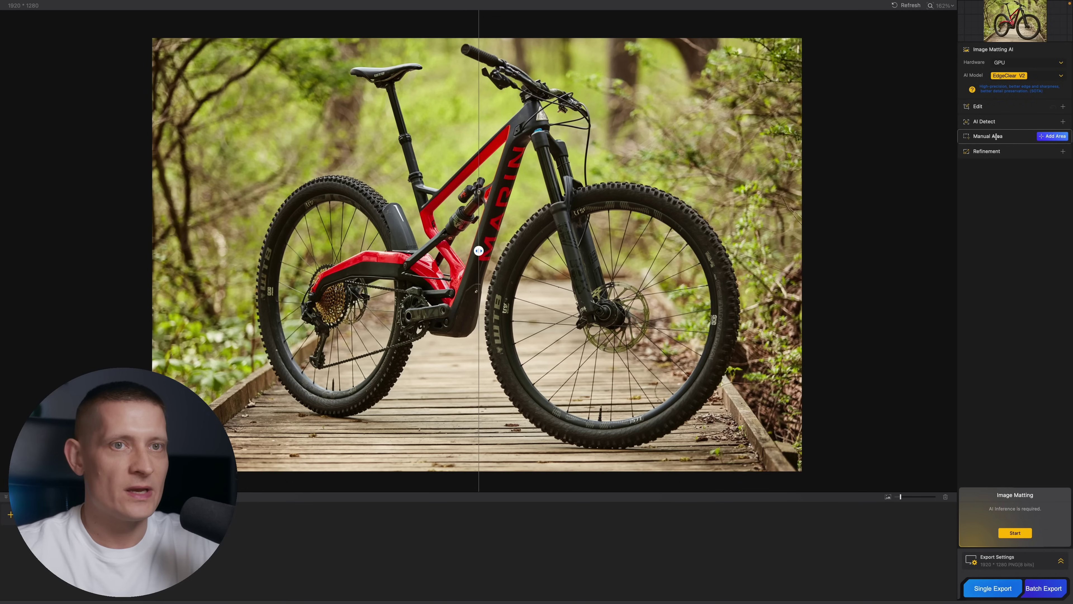
{"action": "left_click_drag", "start_coordinate": [278, 88], "coordinate": [242, 55]}
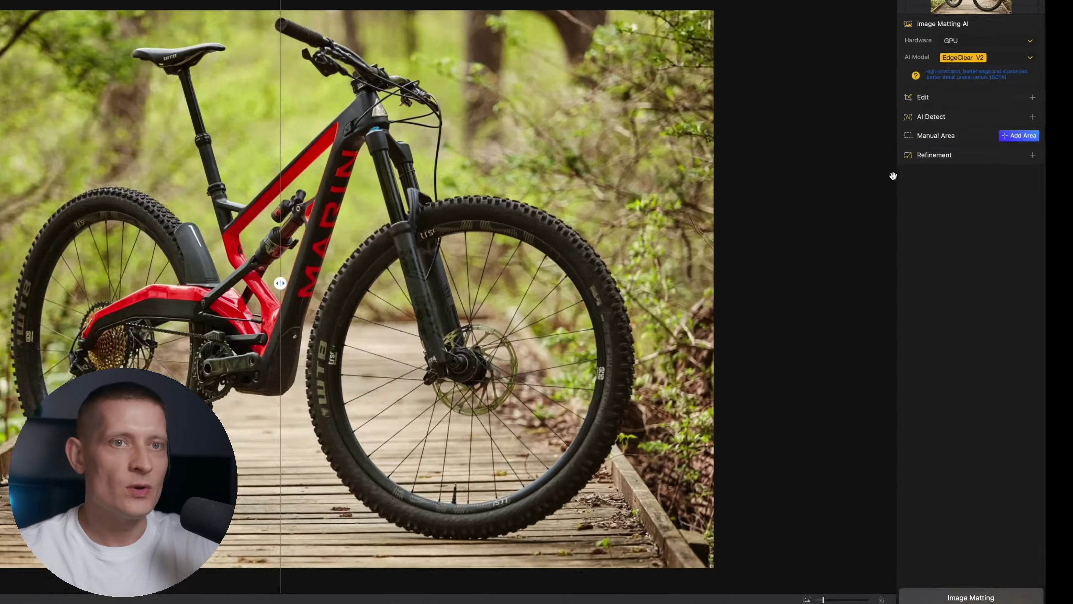
{"action": "left_click", "coordinate": [970, 152]}
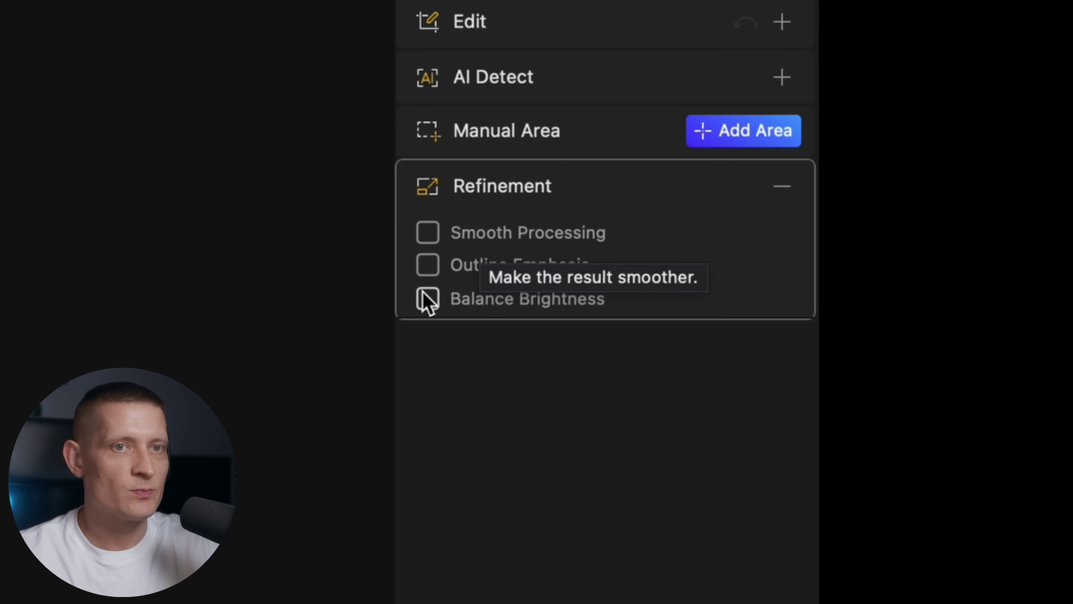
{"action": "left_click", "coordinate": [508, 226]}
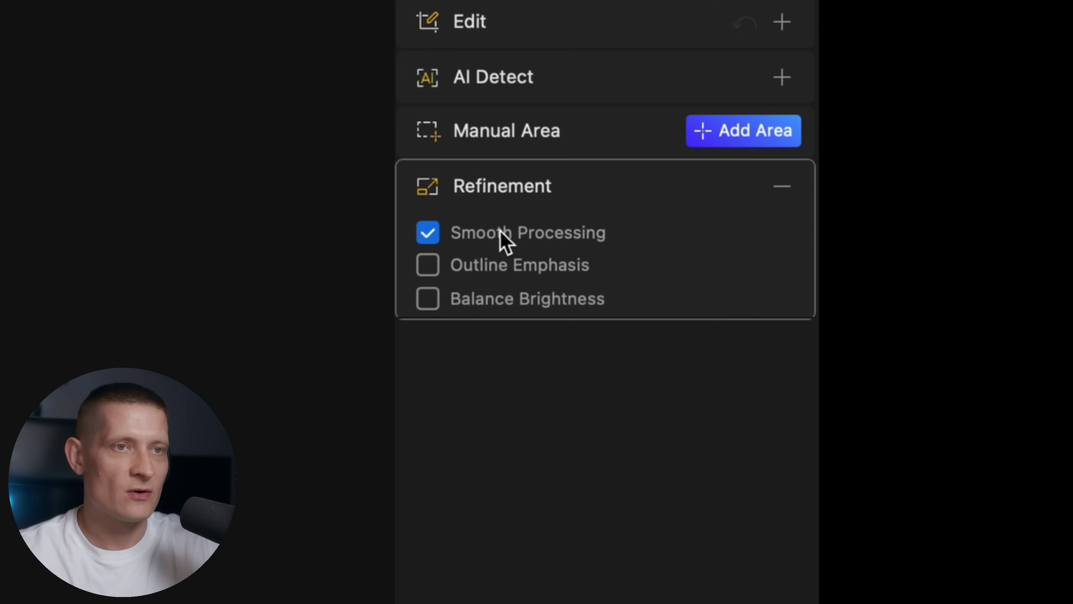
{"action": "left_click", "coordinate": [501, 235]}
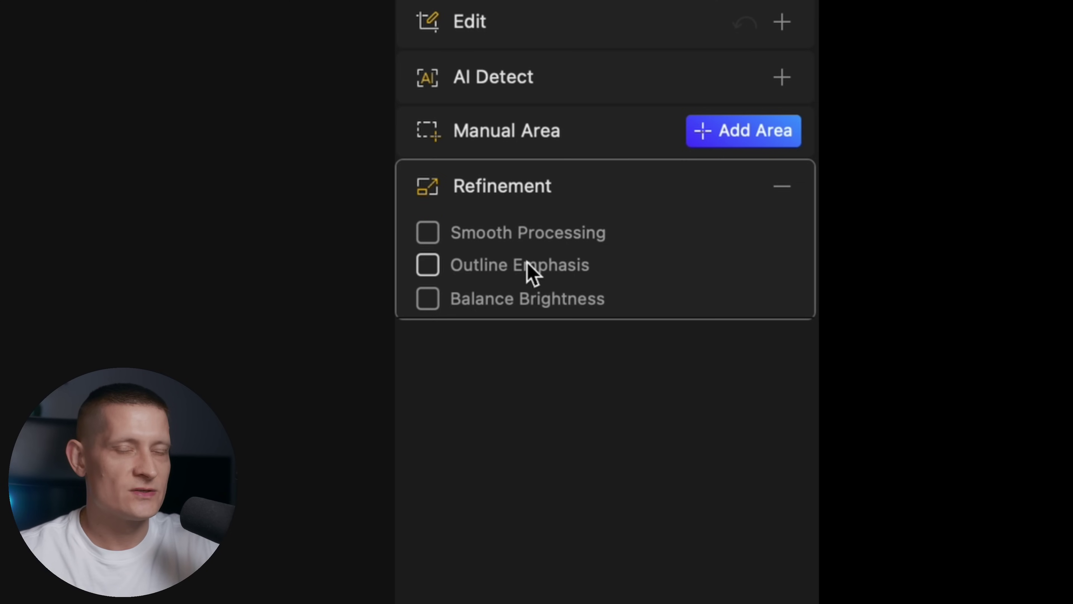
{"action": "mouse_move", "coordinate": [527, 264]}
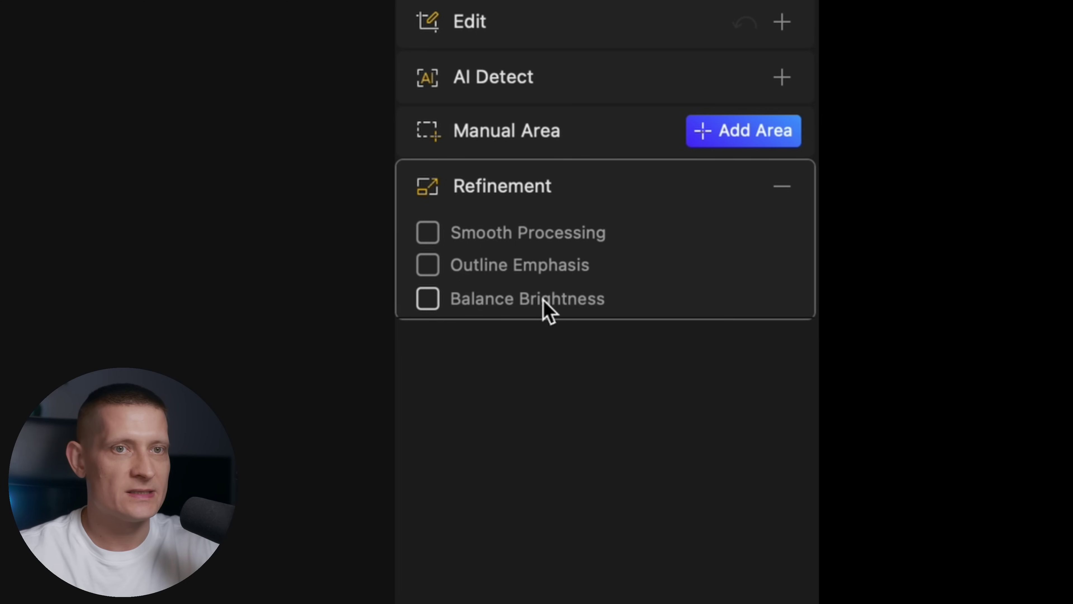
{"action": "mouse_move", "coordinate": [544, 304]}
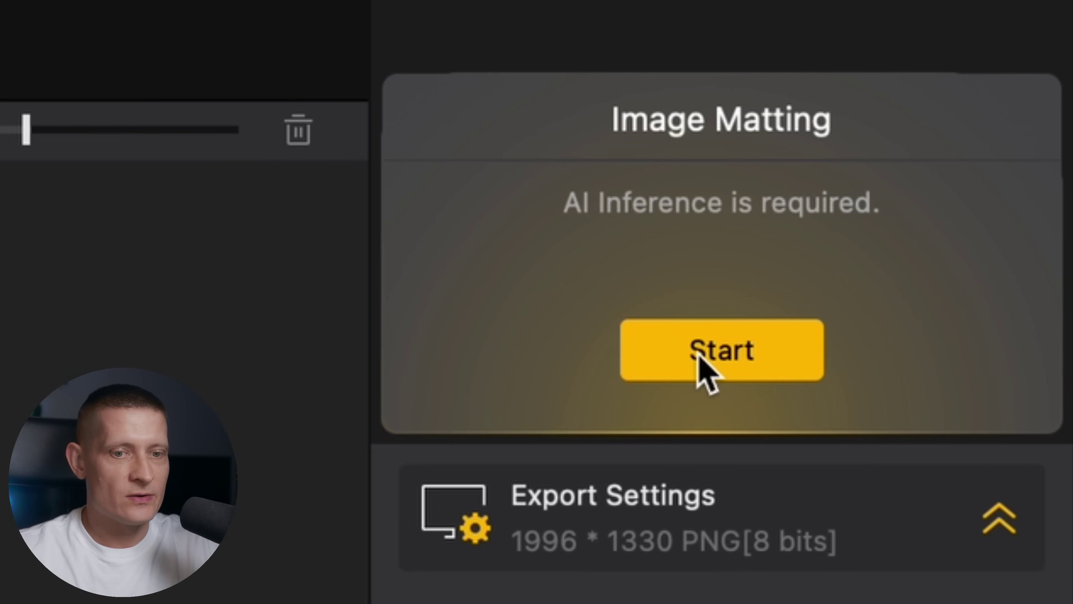
Run the AI matting on the bicycle and drag the split handle to compare before and after.
{"action": "left_click", "coordinate": [1010, 532]}
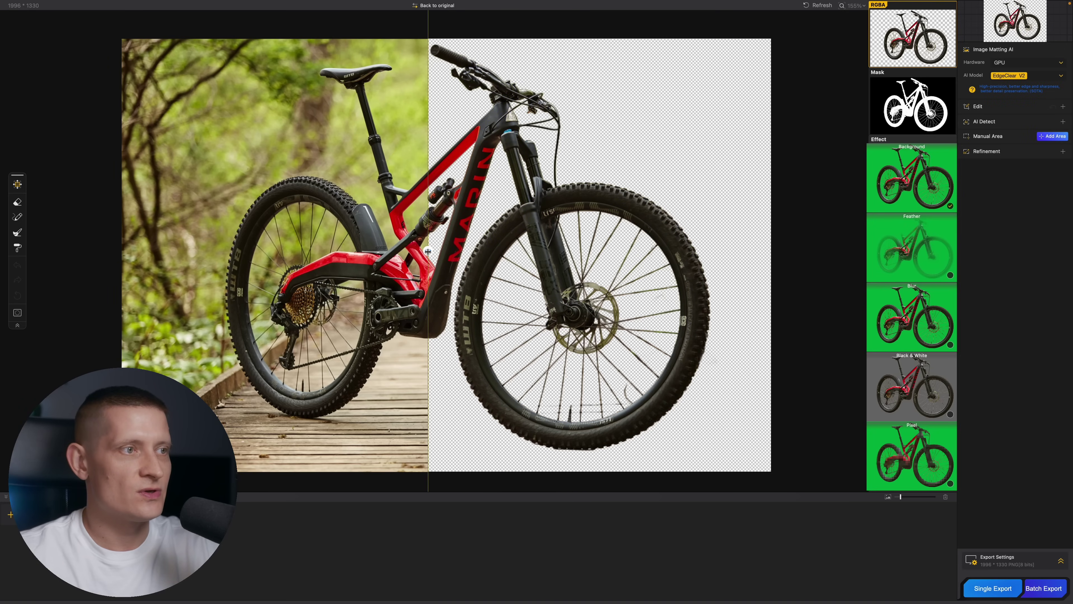
{"action": "left_click_drag", "start_coordinate": [428, 251], "coordinate": [91, 250]}
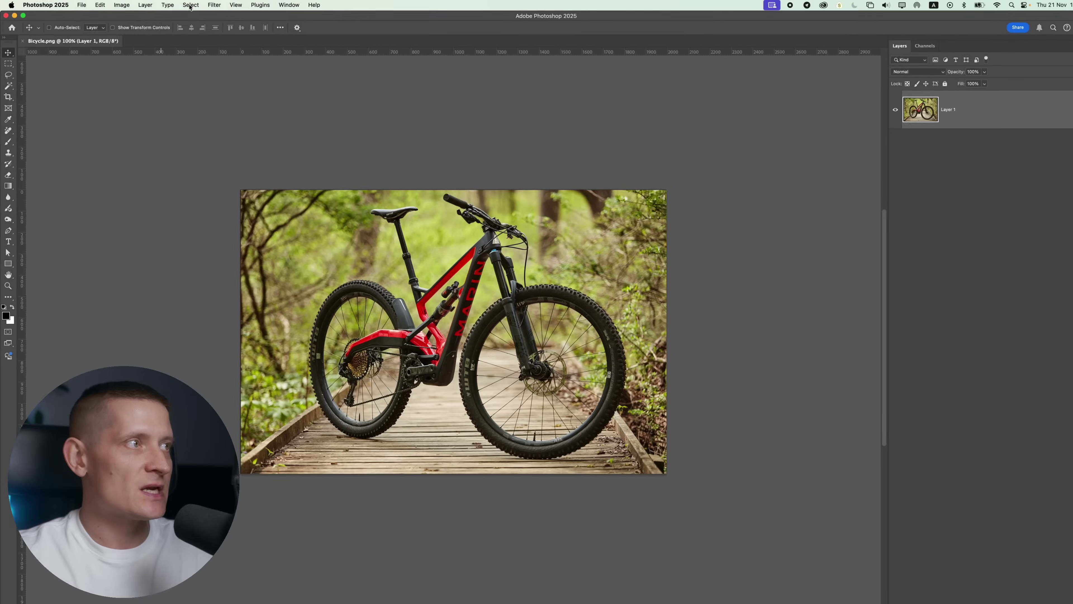
Apply Select > Subject to the bicycle and add a layer mask to Layer 1.
{"action": "left_click", "coordinate": [189, 5]}
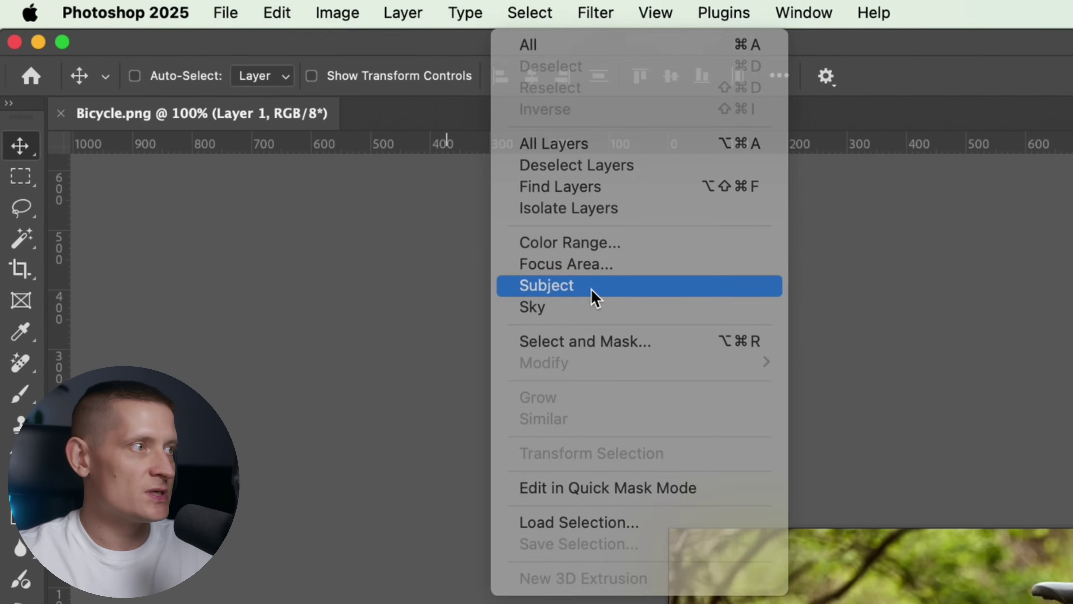
{"action": "left_click", "coordinate": [612, 301]}
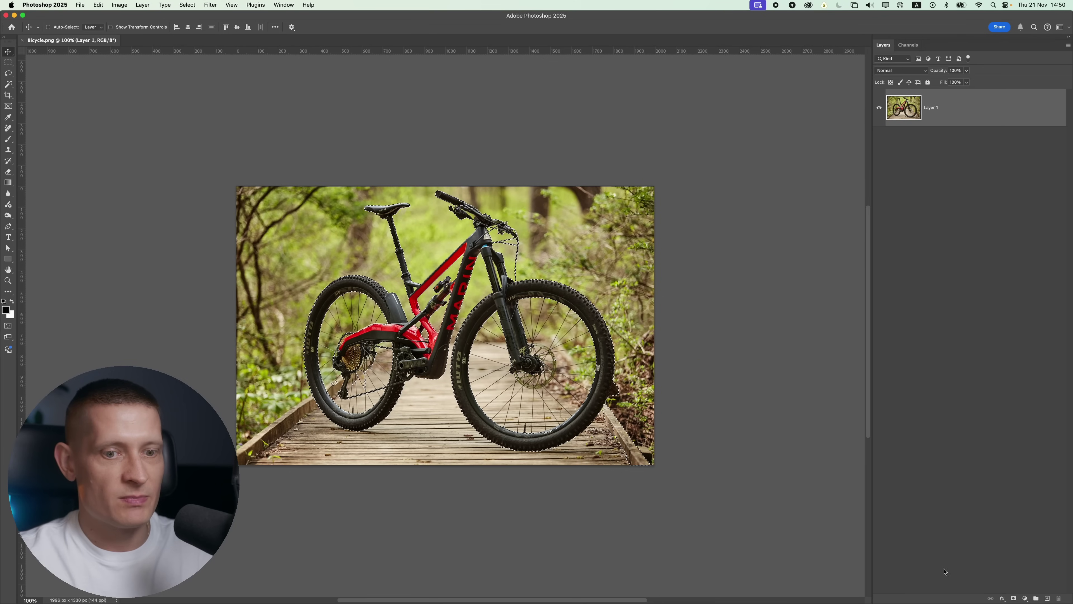
{"action": "left_click", "coordinate": [1013, 598]}
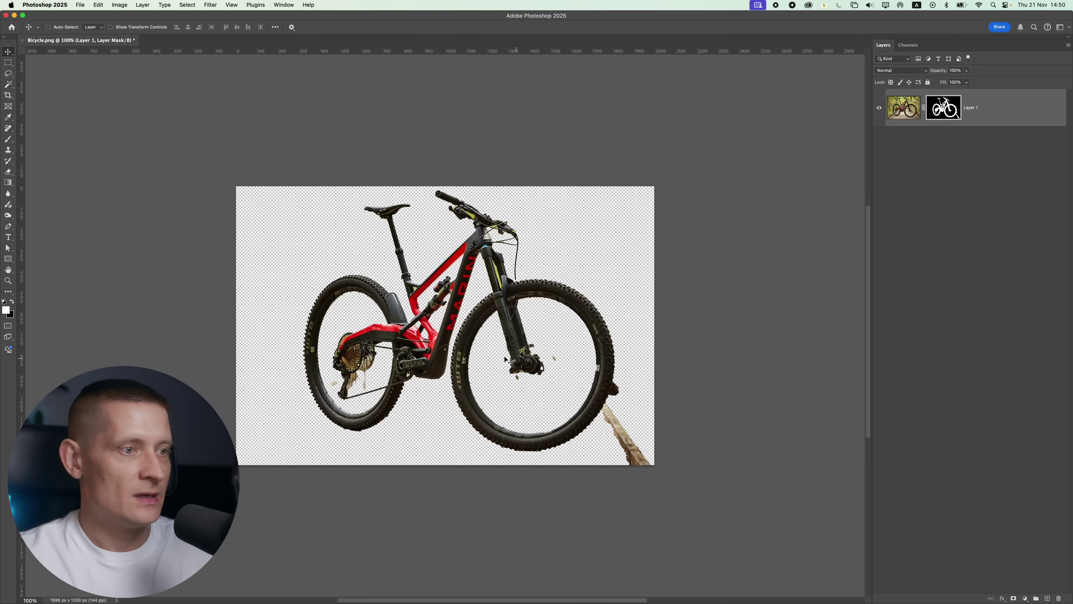
{"action": "scroll", "coordinate": [513, 361], "scroll_direction": "up", "scroll_amount": 5}
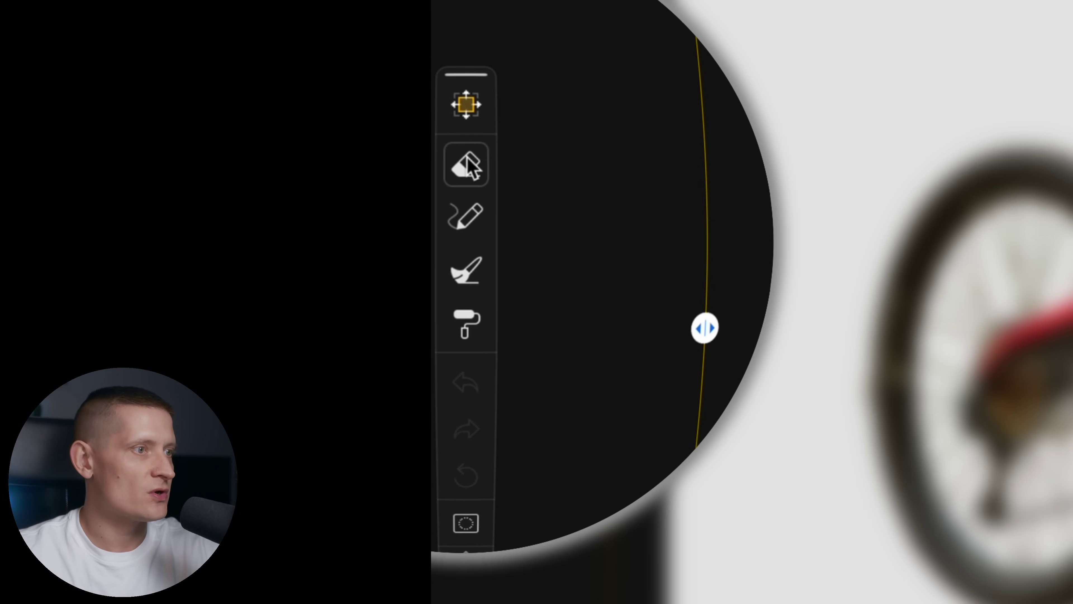
Erase the stray curl below the front wheel with a smaller eraser, then apply a solid green background.
{"action": "left_click", "coordinate": [469, 165]}
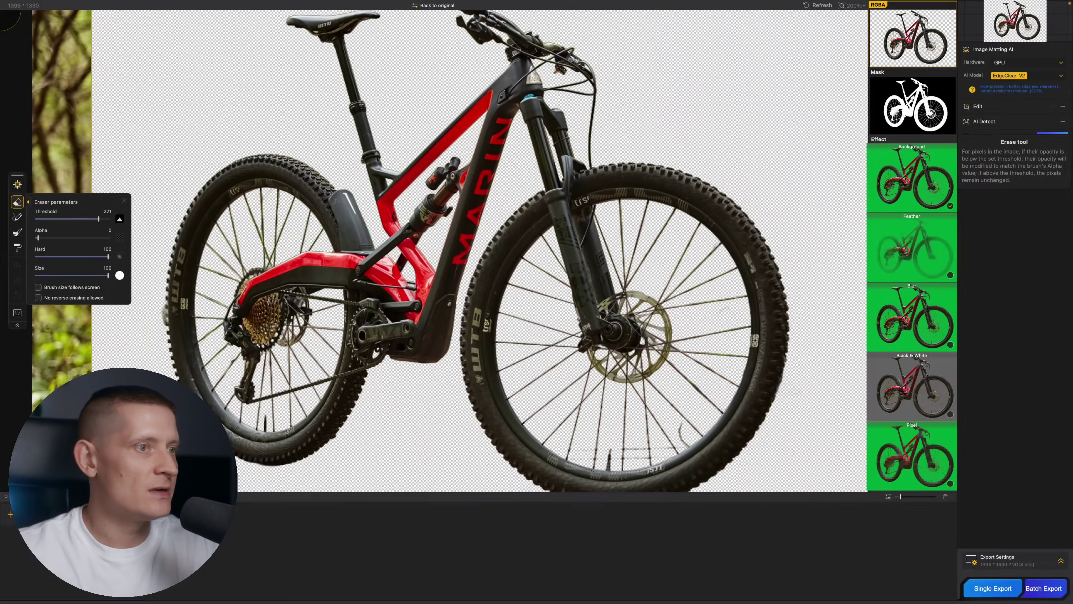
{"action": "scroll", "coordinate": [690, 419], "scroll_direction": "up", "scroll_amount": 4}
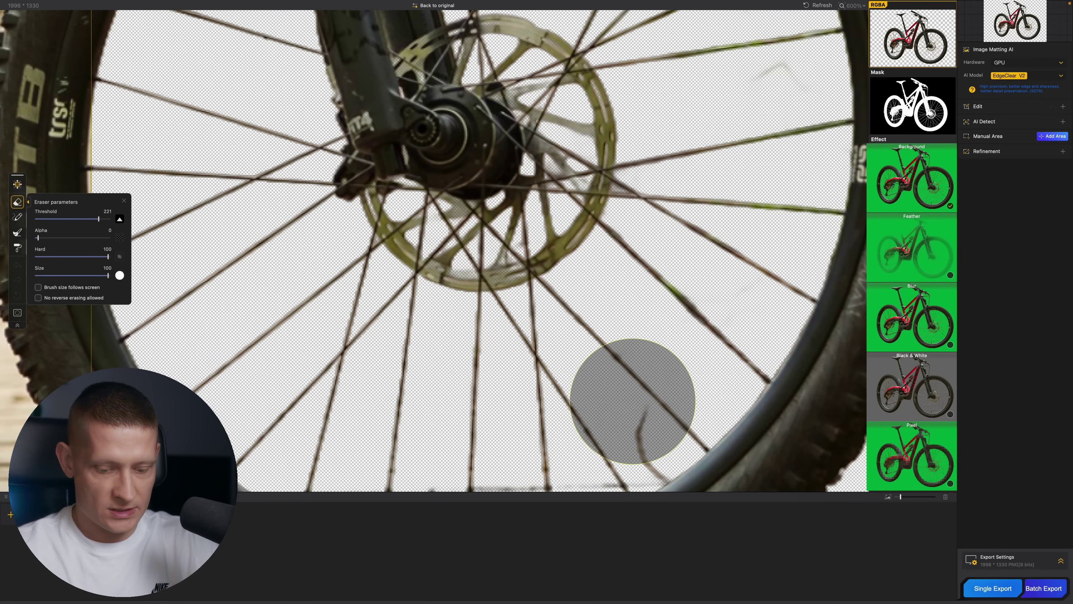
{"action": "scroll", "coordinate": [582, 329], "scroll_direction": "down", "scroll_amount": 3}
{"action": "left_click_drag", "start_coordinate": [107, 275], "coordinate": [55, 276]}
{"action": "left_click_drag", "start_coordinate": [628, 298], "coordinate": [624, 368]}
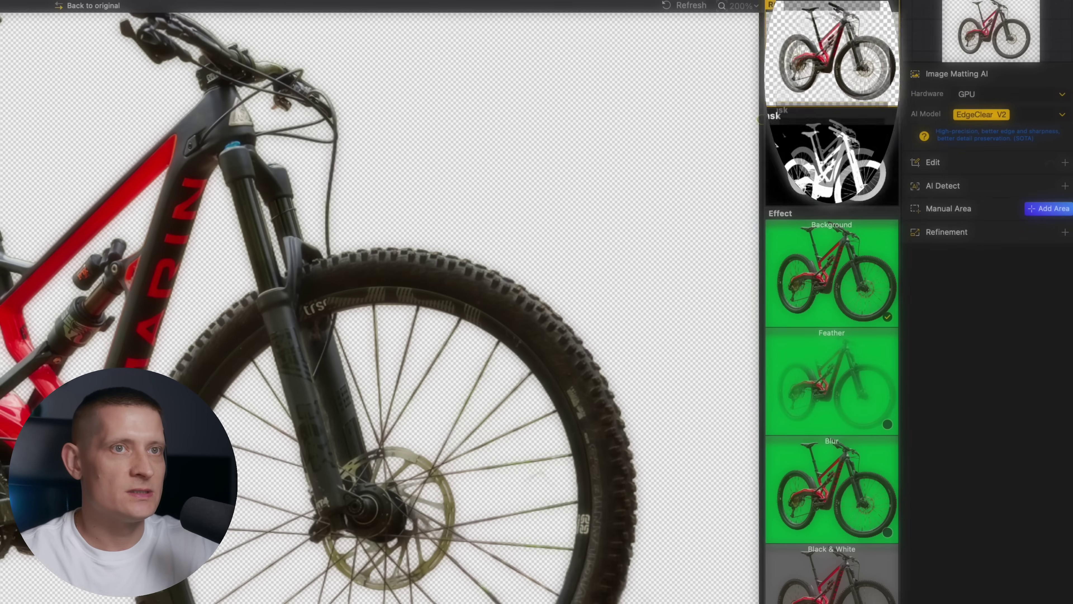
{"action": "left_click", "coordinate": [831, 161]}
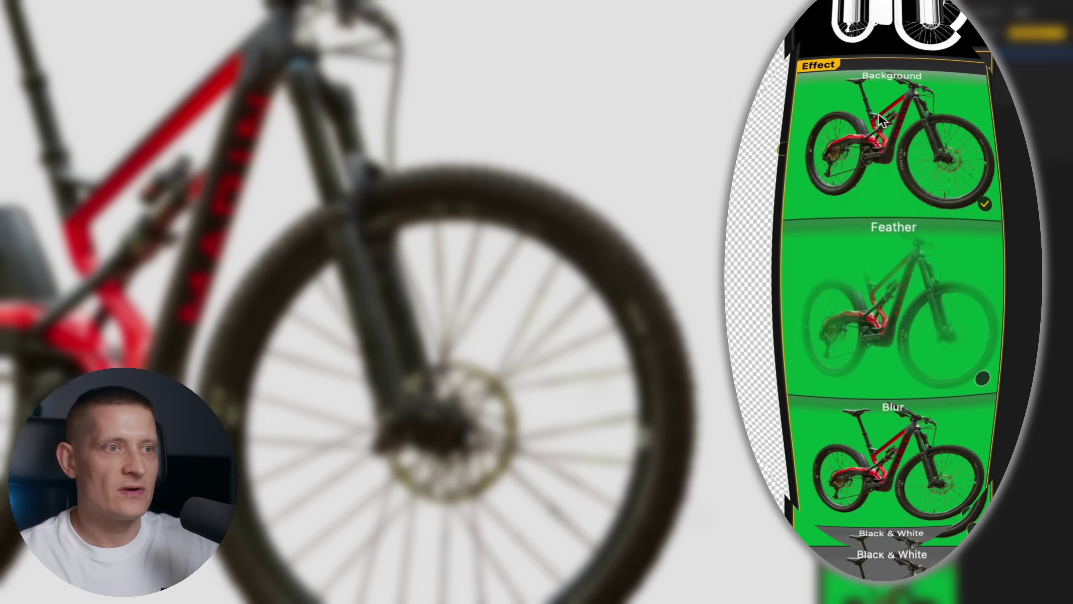
{"action": "left_click", "coordinate": [880, 120]}
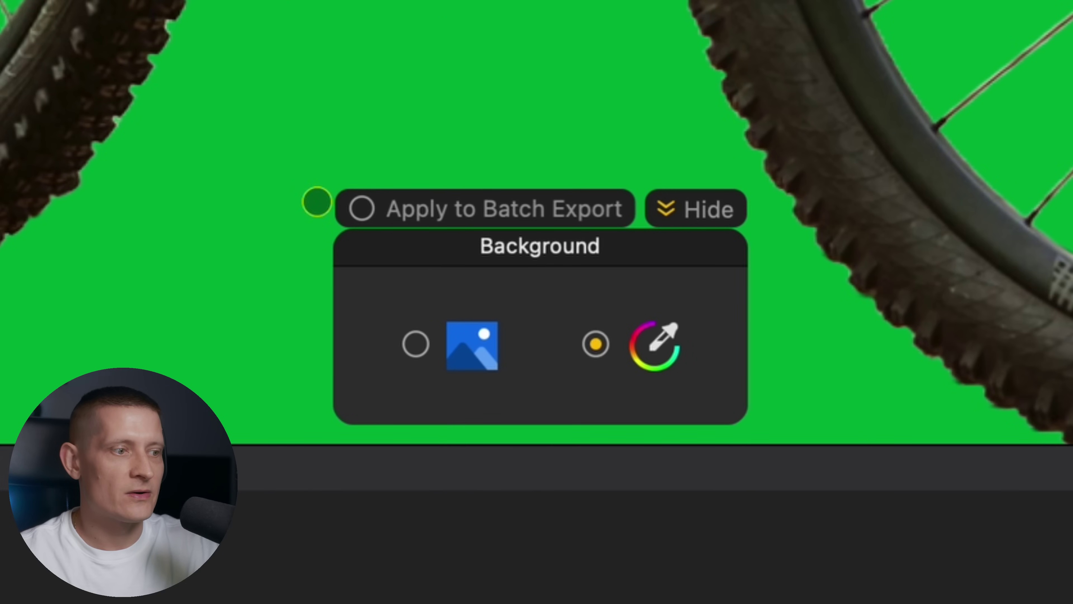
Set the colourful paint-splash image as the backdrop and blur it.
{"action": "left_click", "coordinate": [416, 344]}
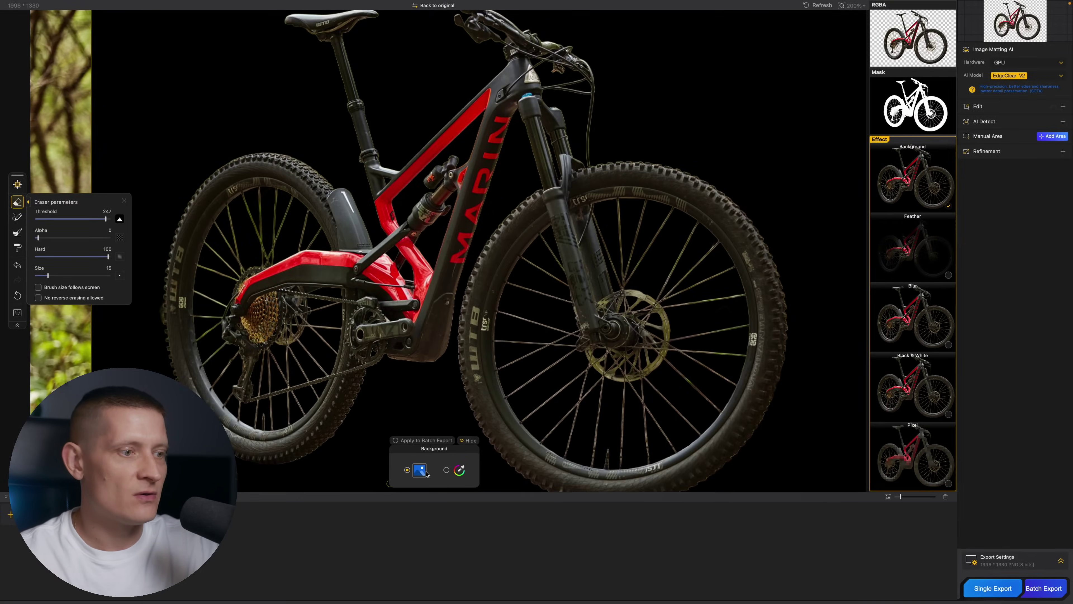
{"action": "left_click", "coordinate": [422, 470]}
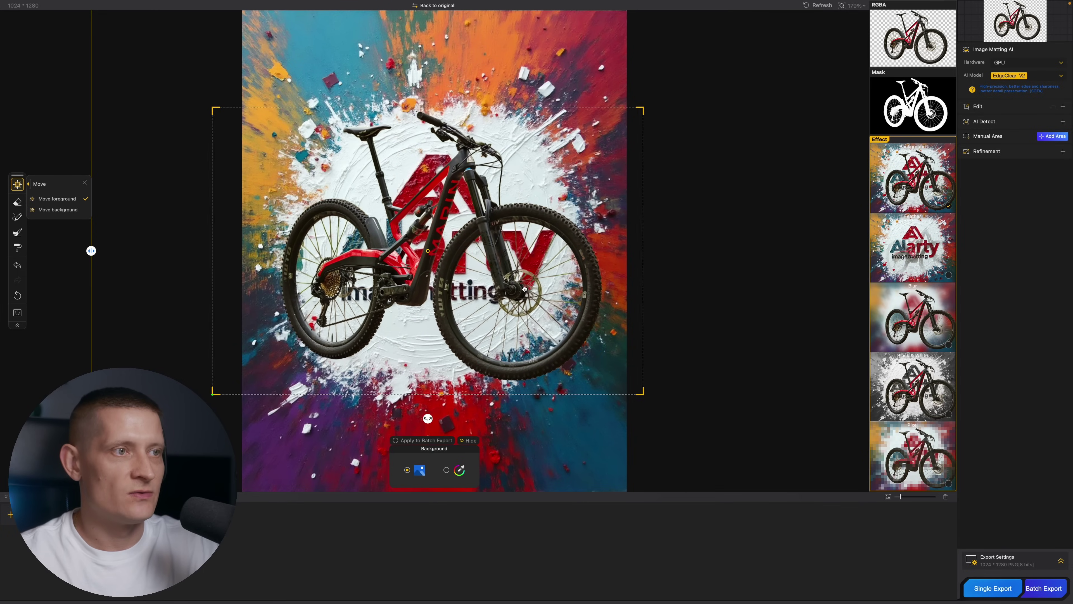
{"action": "left_click", "coordinate": [907, 326]}
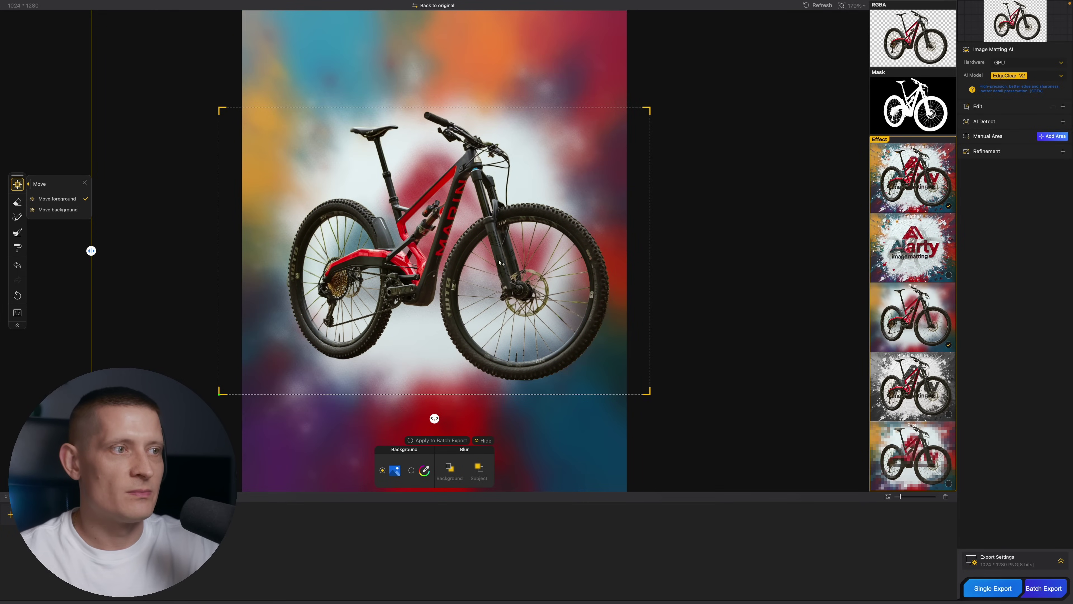
Try grainy then smooth blur, raise blur intensity to 55, and revert to a solid colour.
{"action": "left_click", "coordinate": [450, 469]}
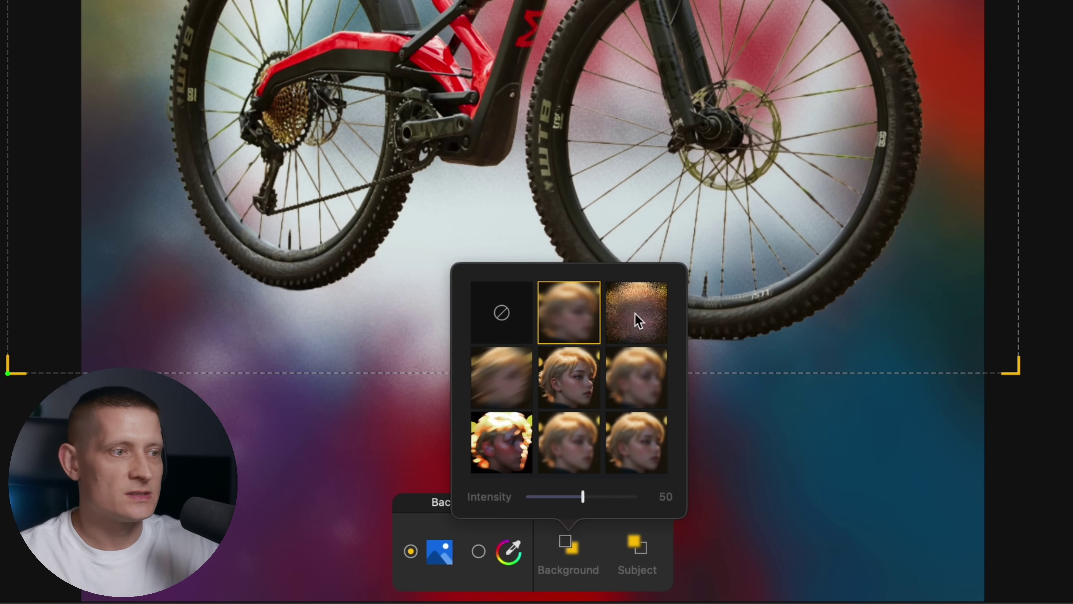
{"action": "left_click", "coordinate": [637, 320]}
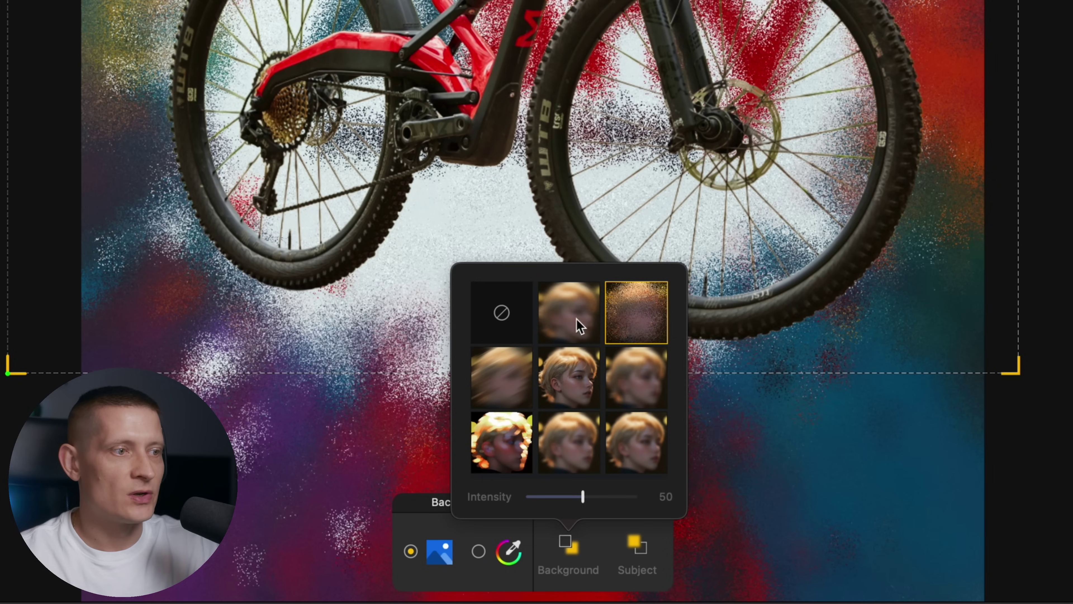
{"action": "left_click", "coordinate": [577, 329]}
{"action": "mouse_move", "coordinate": [583, 496]}
{"action": "left_mouse_down"}
{"action": "mouse_move", "coordinate": [557, 502]}
{"action": "mouse_move", "coordinate": [587, 505]}
{"action": "left_mouse_up"}
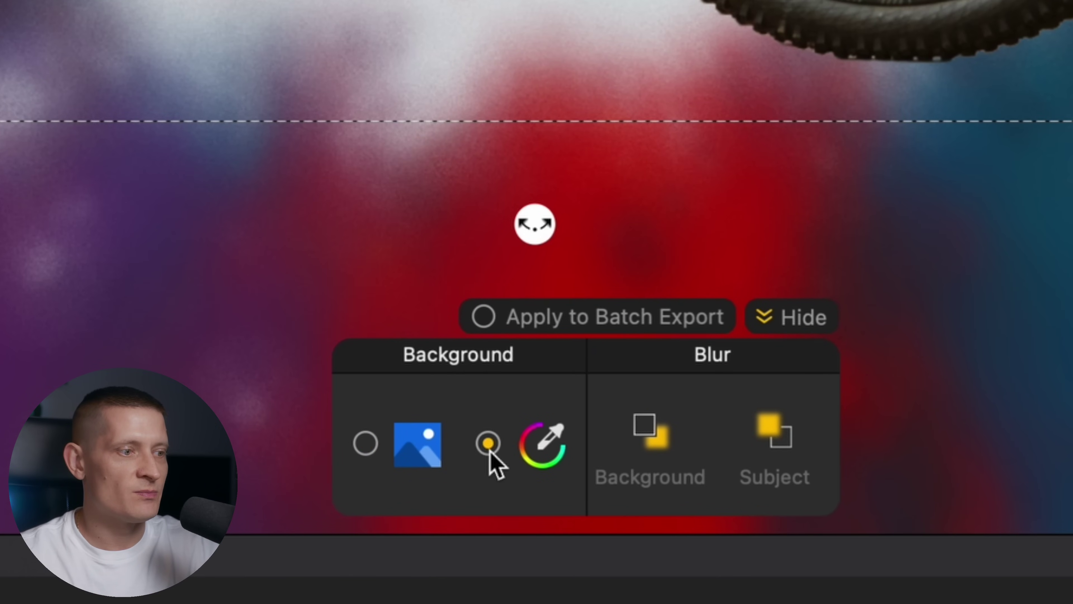
{"action": "left_click", "coordinate": [490, 447]}
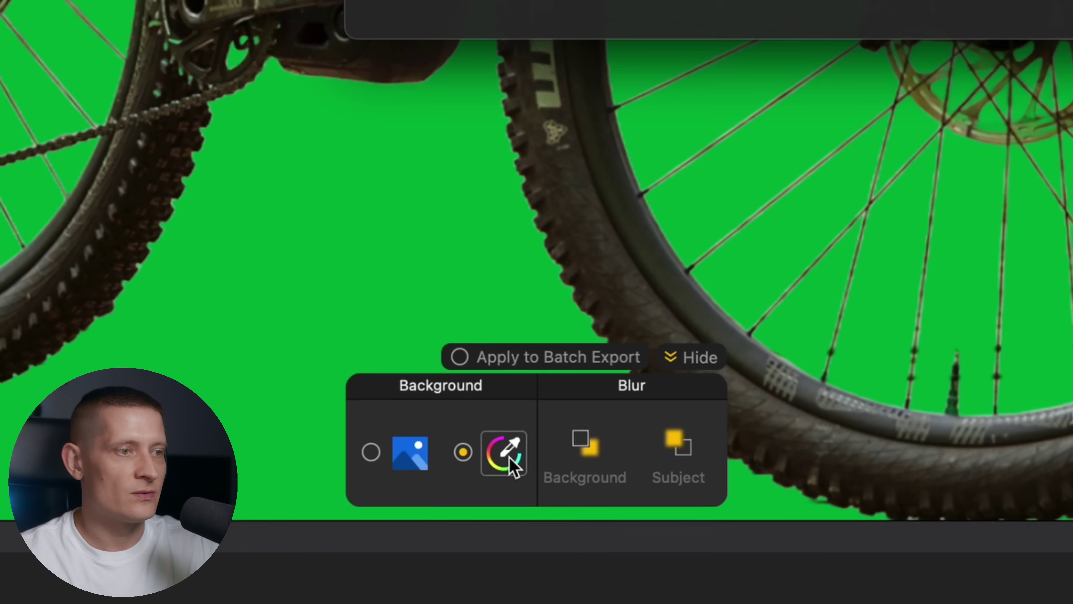
Change the solid background colour from green to black in the colour picker.
{"action": "left_click", "coordinate": [543, 444]}
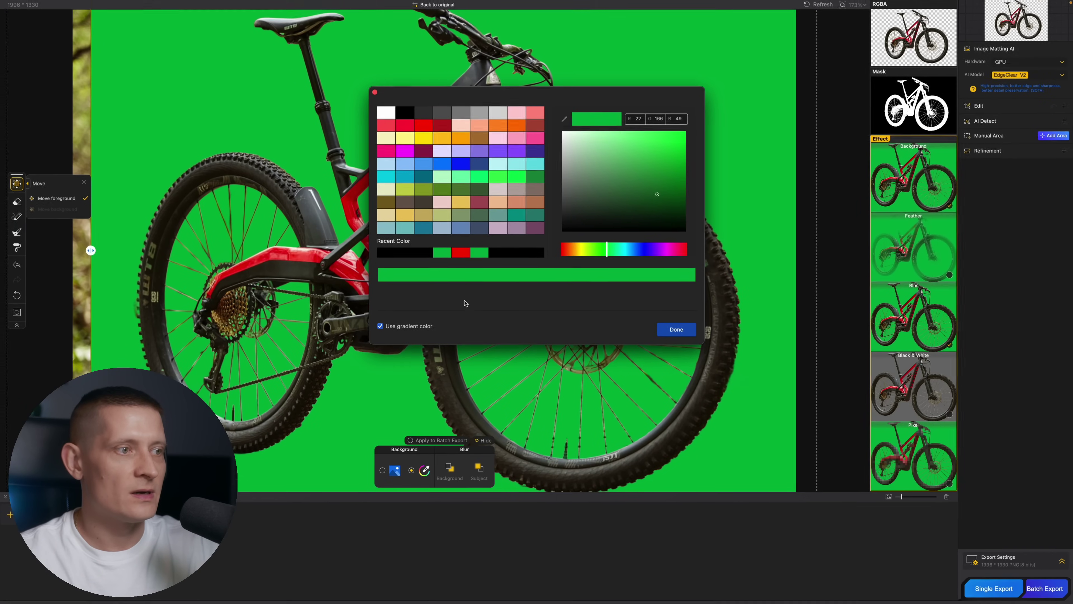
{"action": "left_click", "coordinate": [404, 112]}
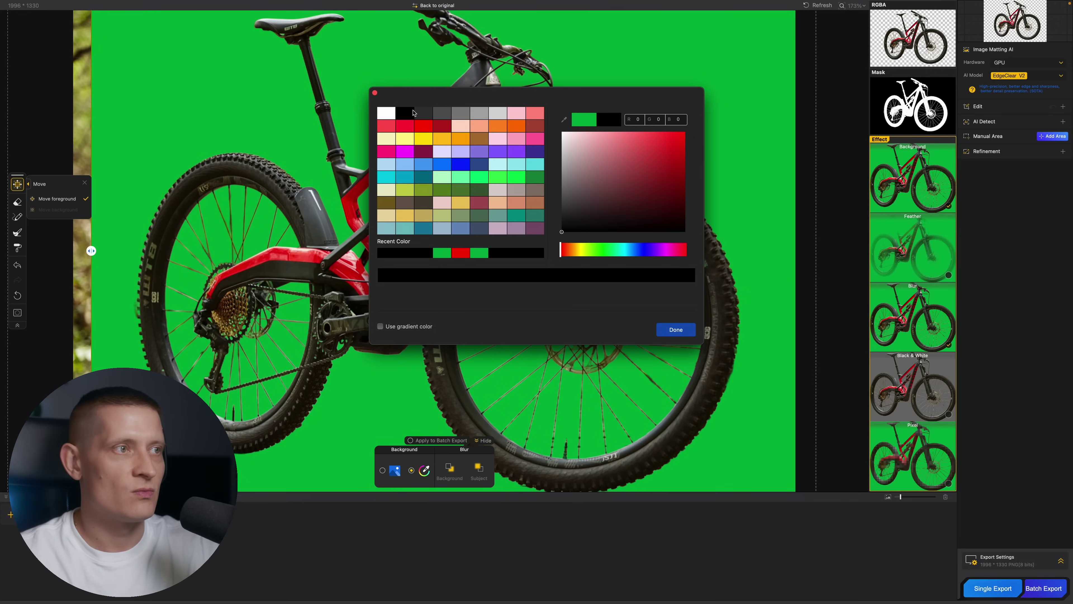
{"action": "left_click", "coordinate": [676, 330]}
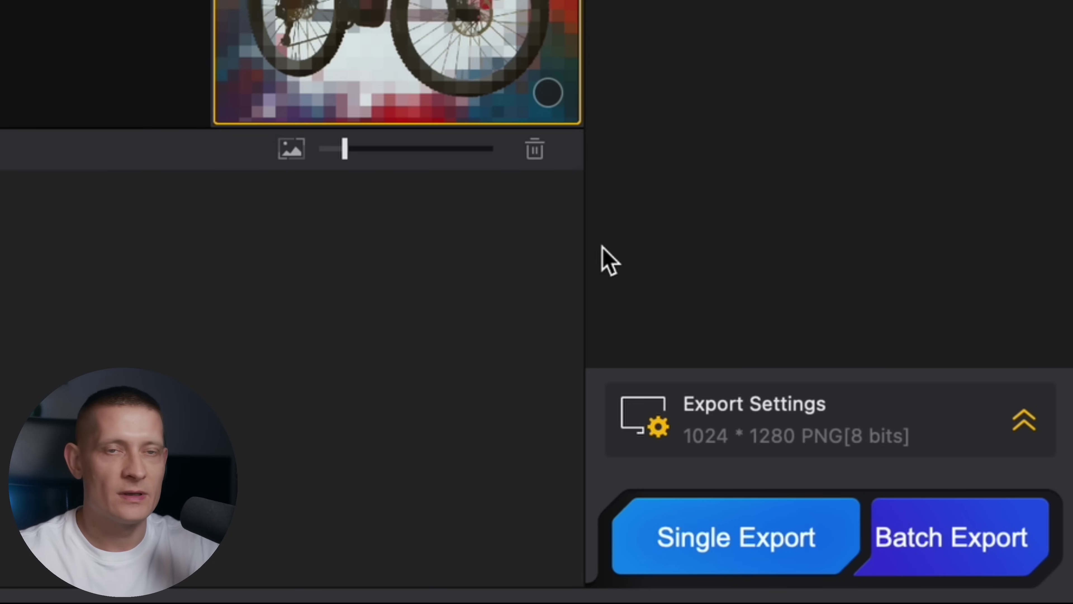
Keep the export format as PNG [8 bits] and set the compression Level to 9.
{"action": "left_click", "coordinate": [967, 446]}
{"action": "left_click", "coordinate": [843, 293]}
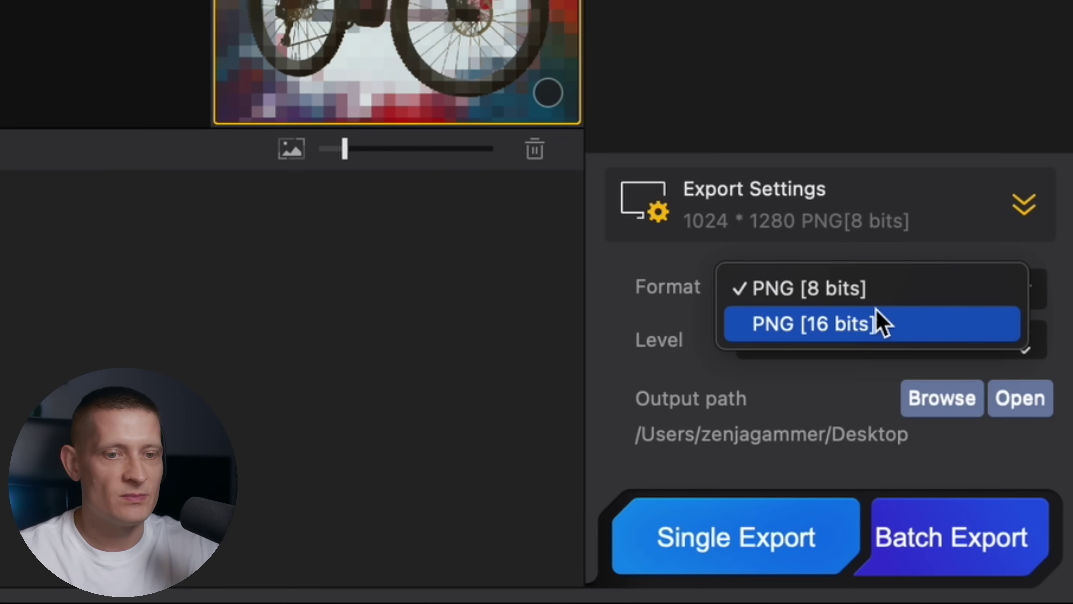
{"action": "left_click", "coordinate": [818, 296]}
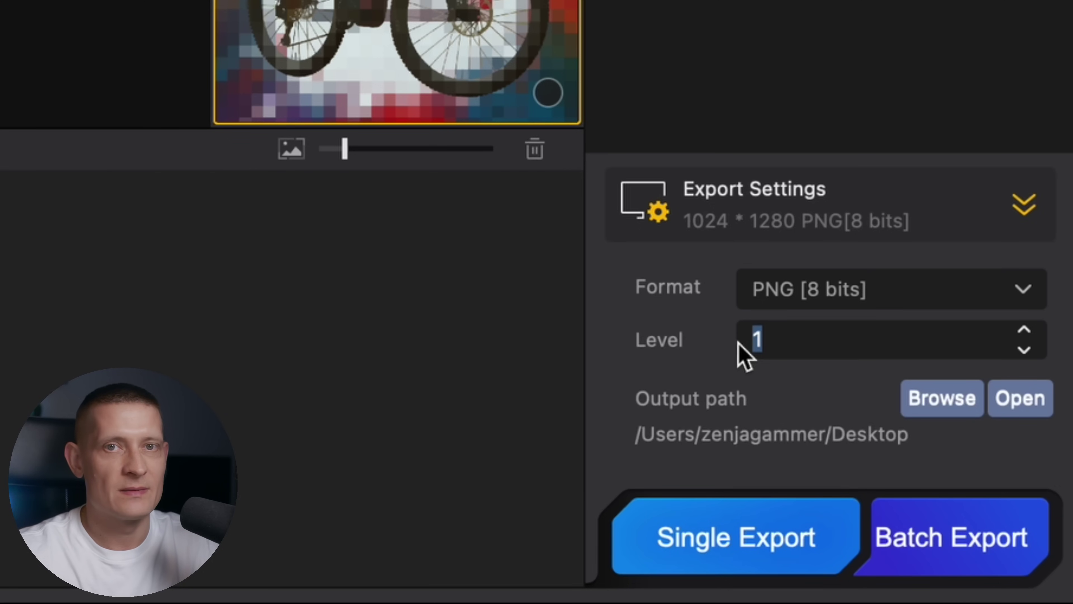
{"action": "type", "text": "9"}
{"action": "key", "text": "Return"}
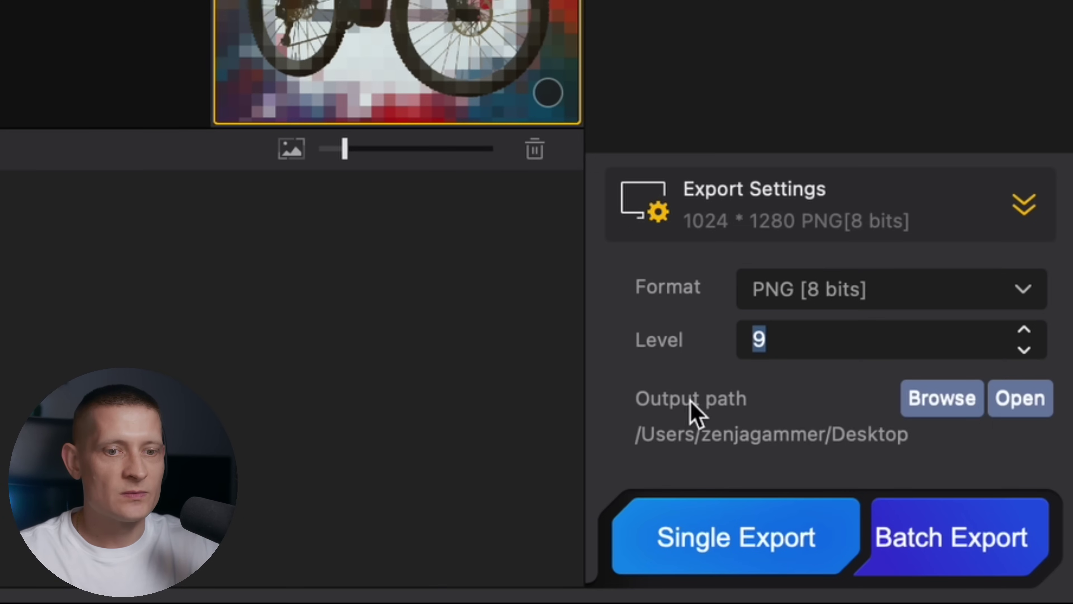
Export the bike images and preview the exported PNG files with Quick Look.
{"action": "left_click", "coordinate": [747, 539]}
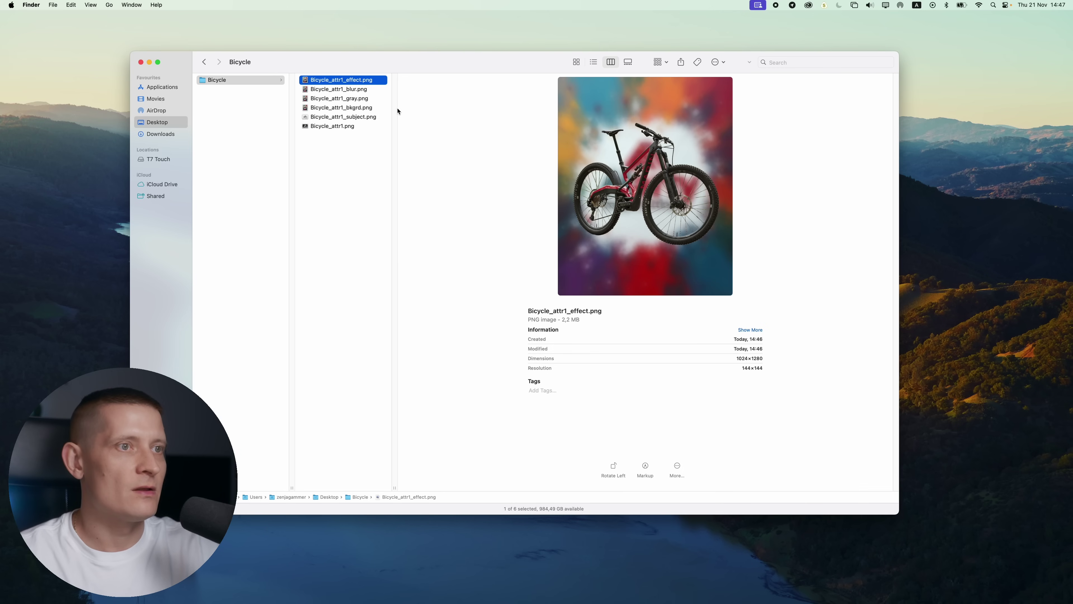
{"action": "key", "text": "space"}
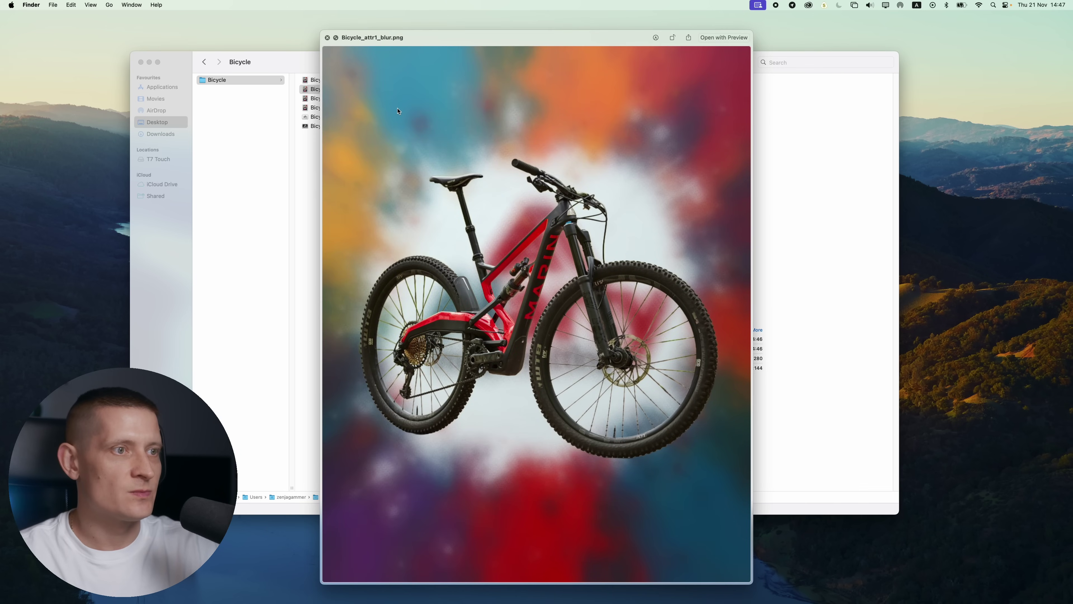
{"action": "key", "text": "Down"}
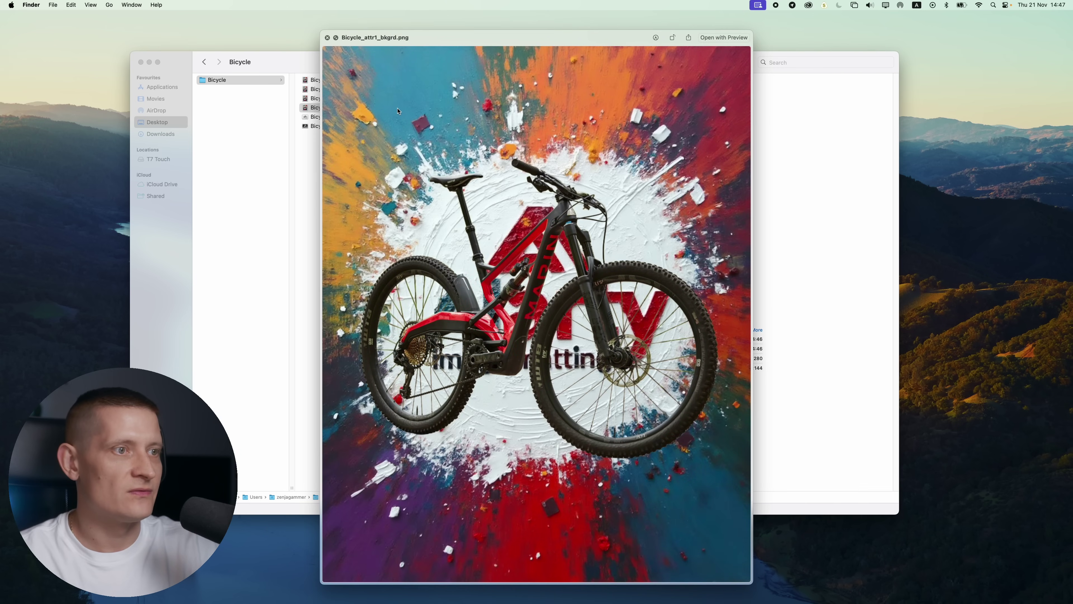
{"action": "key", "text": "Down"}
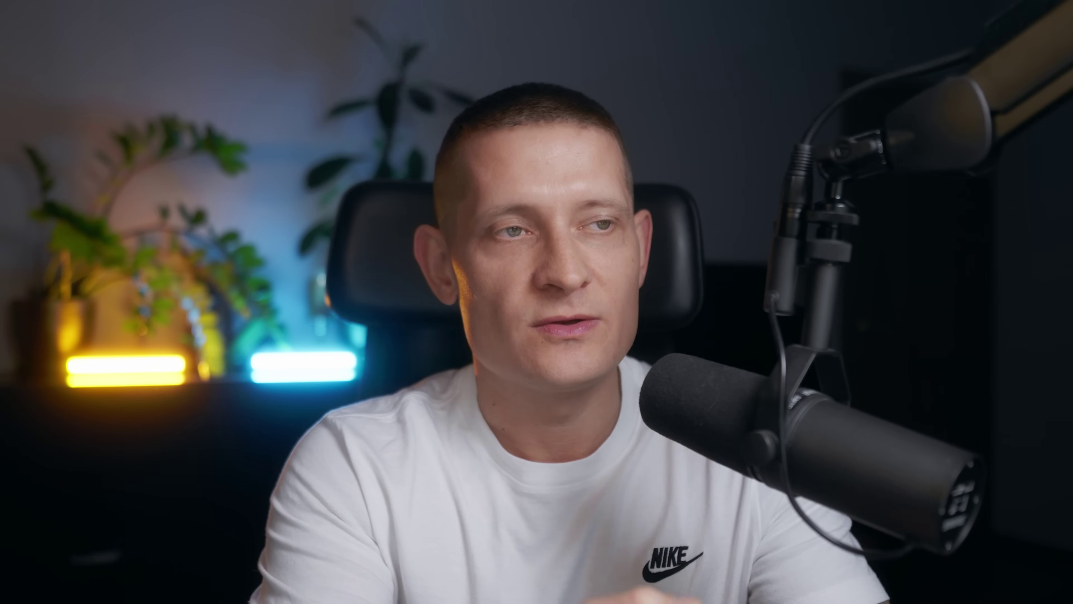